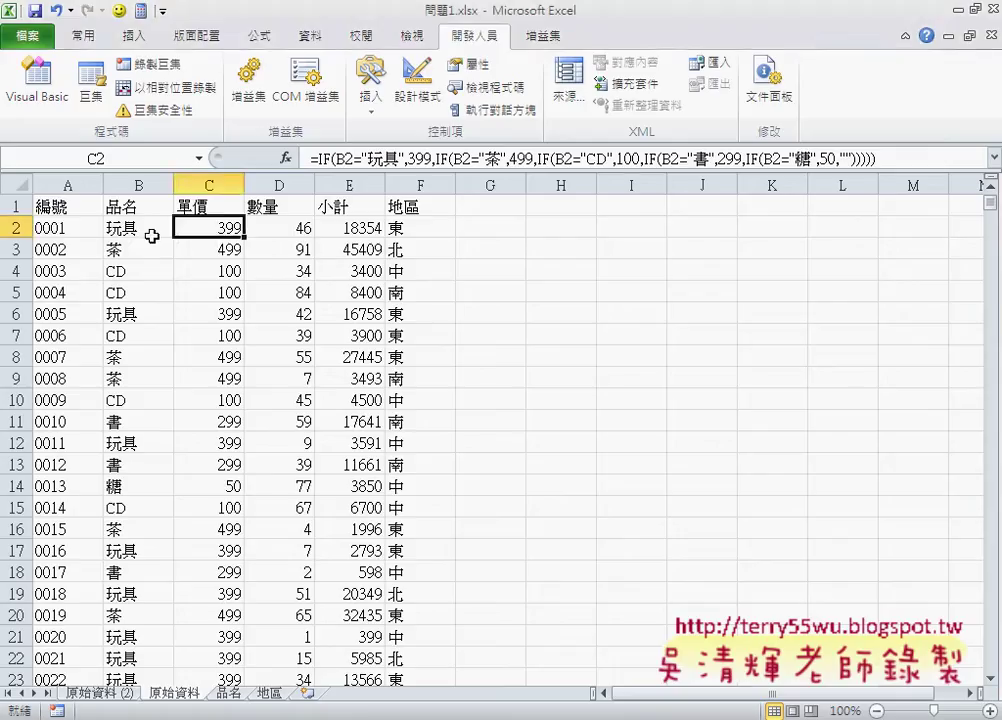
Switch B2's product to 茶 and then to CD, and view C2's nested IF price formula
left_click(152, 228)
left_click(181, 229)
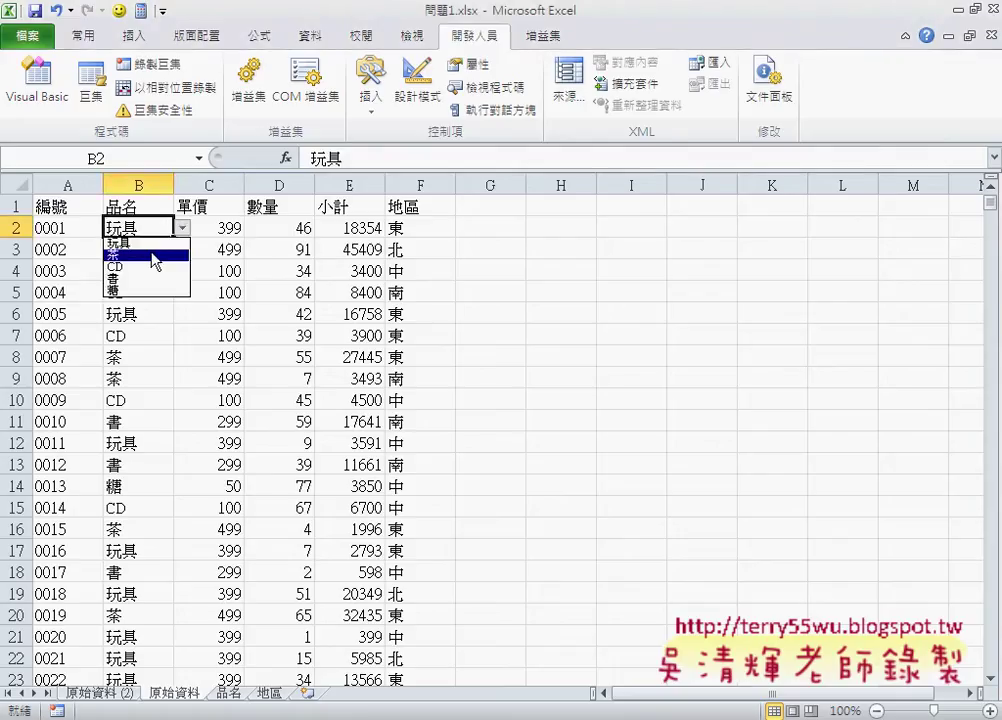
left_click(150, 254)
left_click(181, 230)
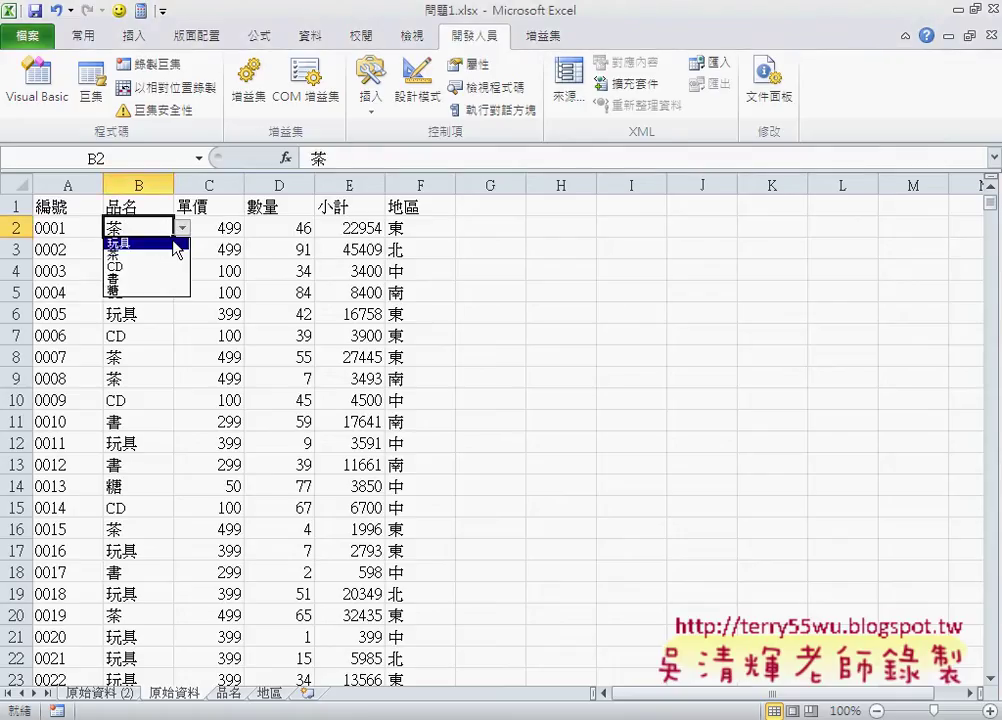
left_click(167, 268)
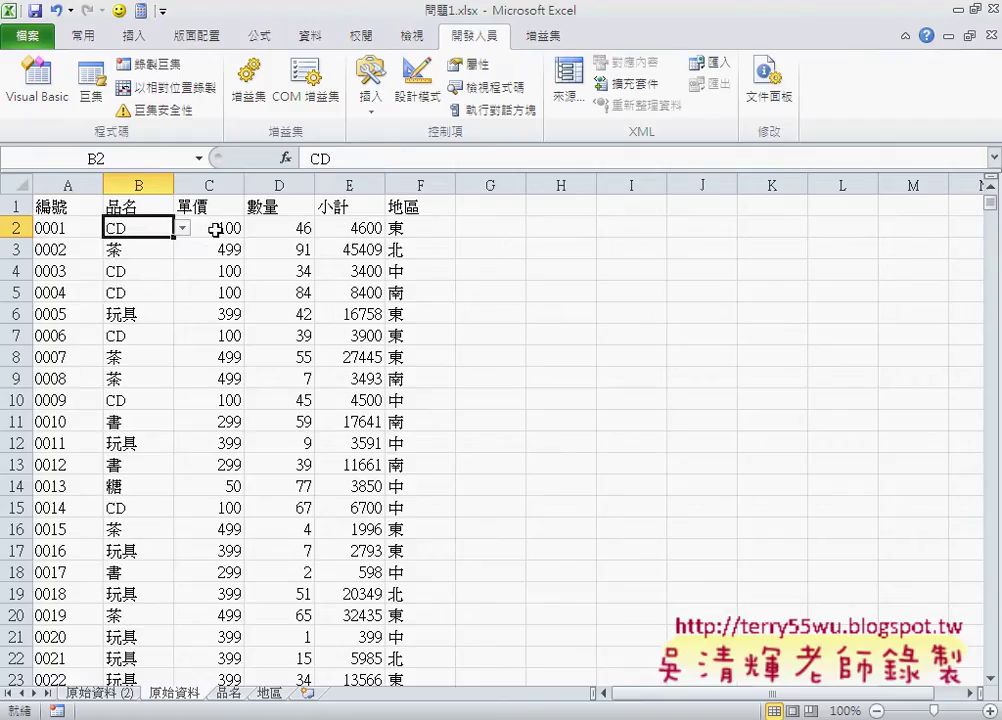
left_click(214, 230)
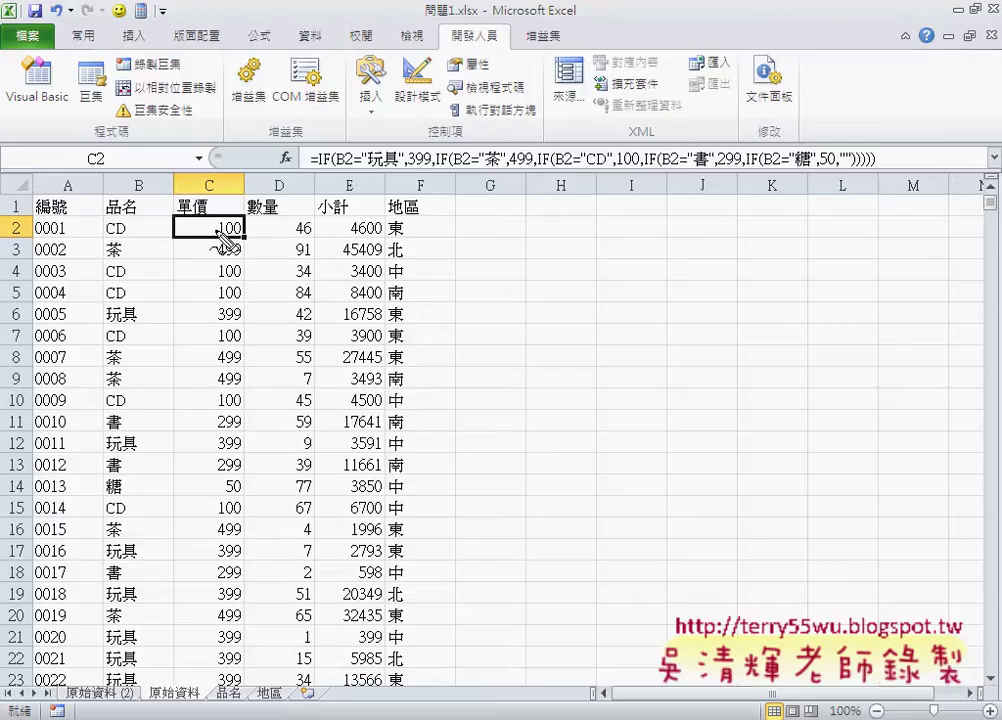
Select parts of C2's nested IF formula in the formula bar
left_click(318, 171)
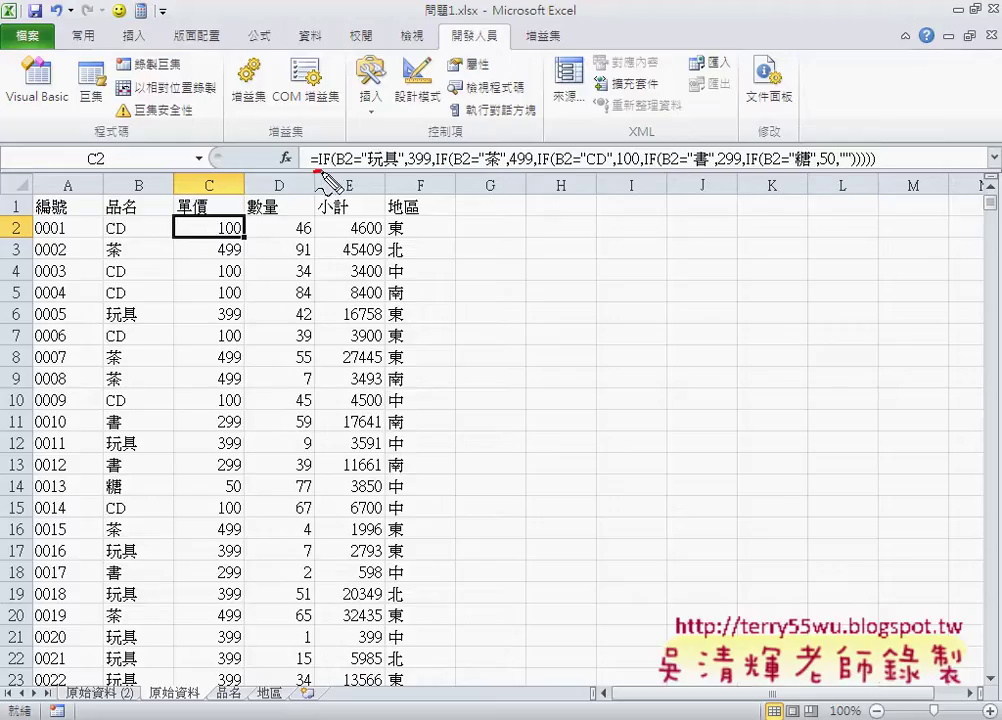
left_click(876, 171)
left_click_drag(338, 172, 398, 172)
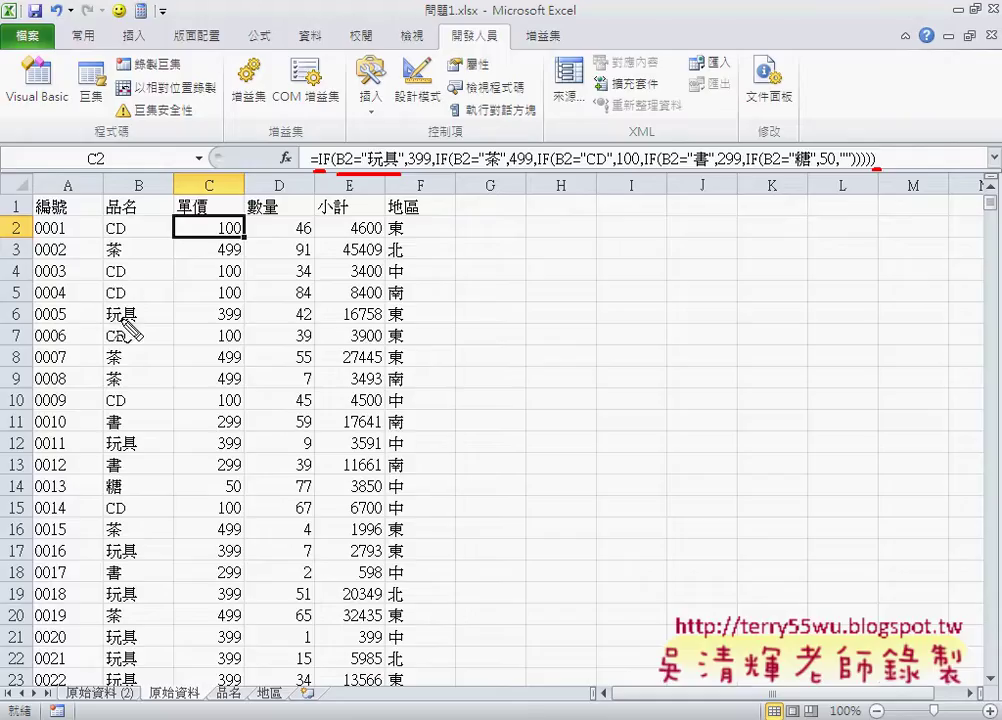
left_click_drag(124, 320, 142, 316)
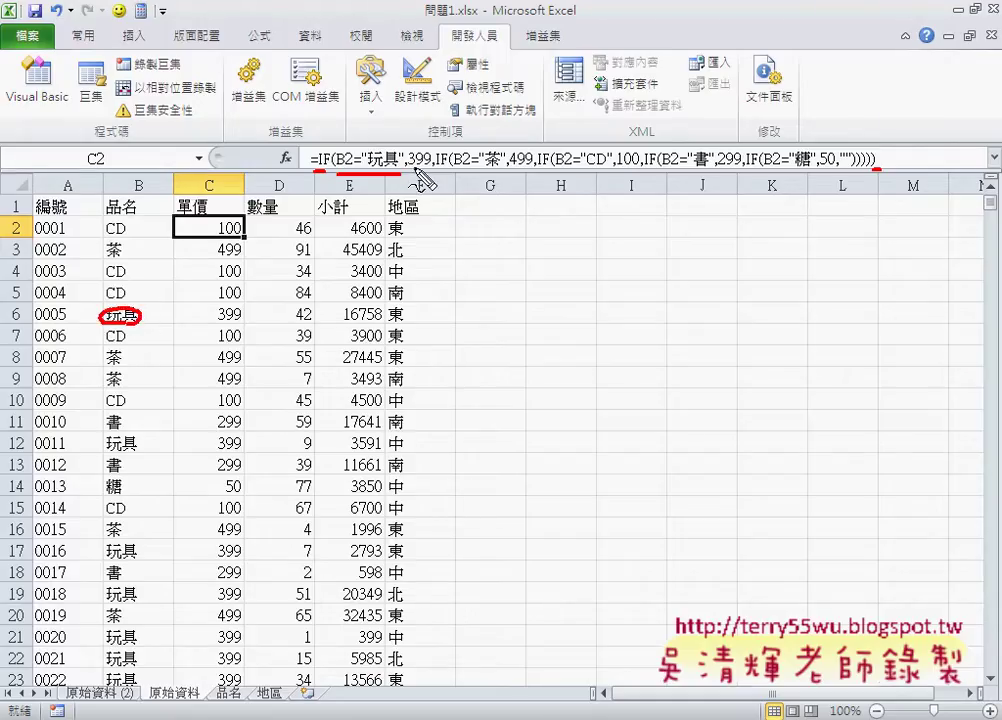
mouse_move(413, 169)
left_mouse_down()
mouse_move(870, 171)
mouse_move(872, 160)
mouse_move(435, 152)
left_mouse_up()
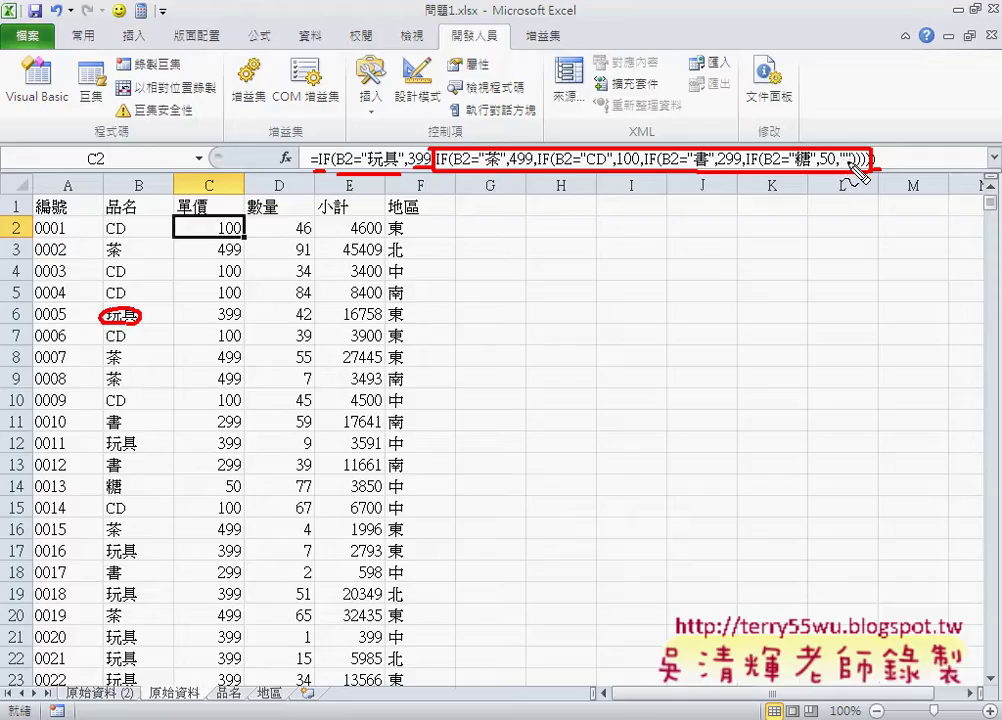
left_click_drag(857, 169, 843, 169)
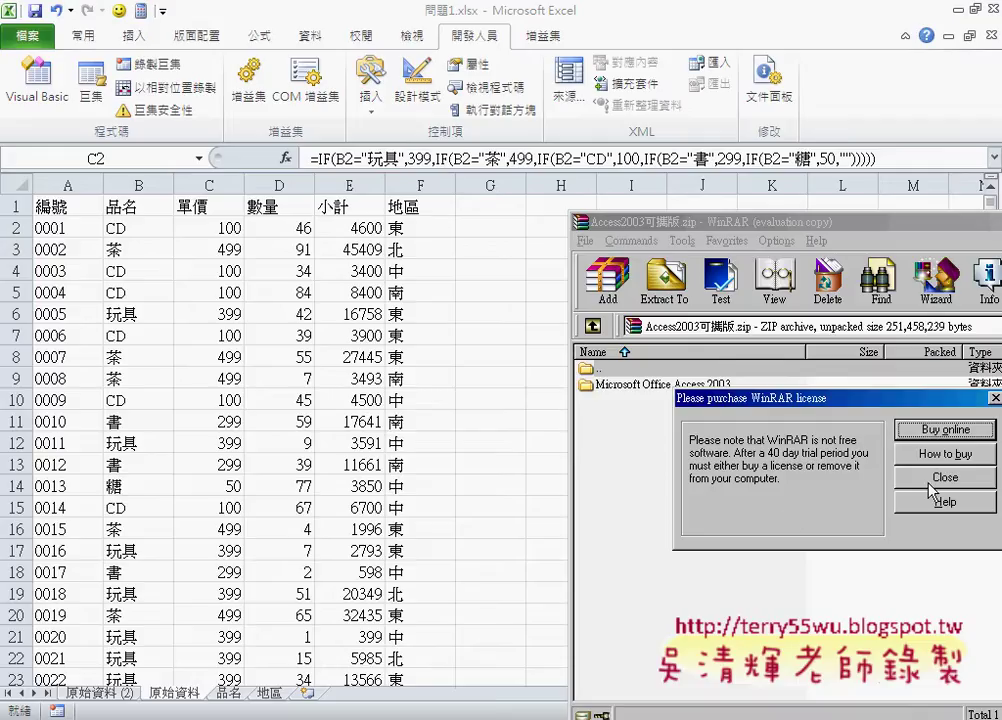
Dismiss the WinRAR licence reminder and select C2's entire formula back in Excel
left_click(912, 478)
left_click(860, 134)
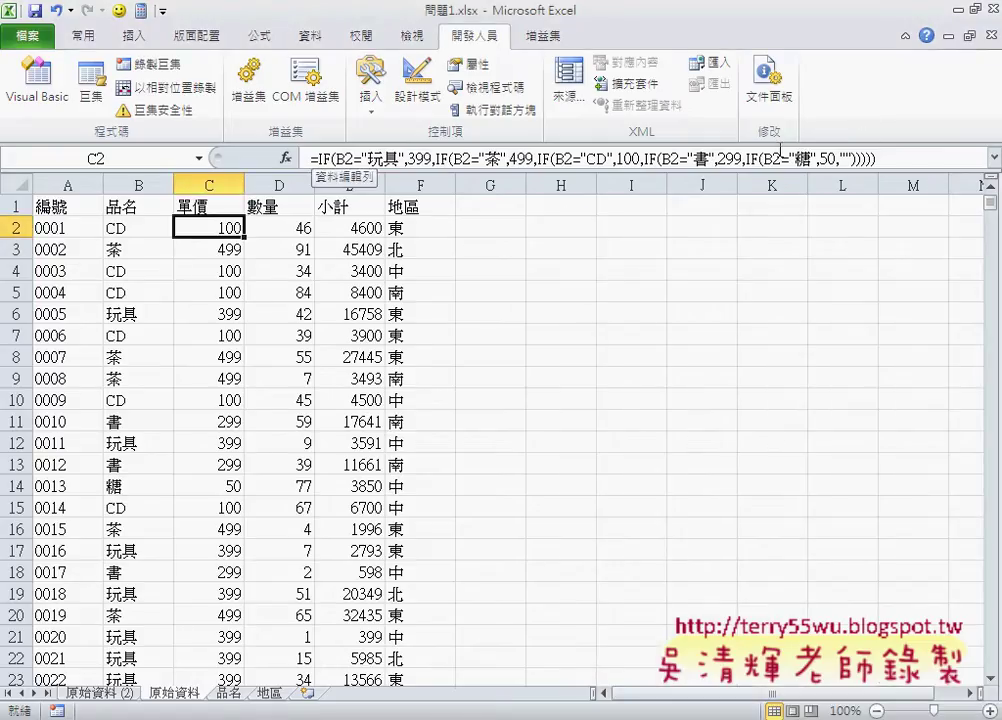
left_click_drag(876, 158, 300, 158)
Clear C2 and insert an IF function whose condition is B2="玩具"
key("Delete")
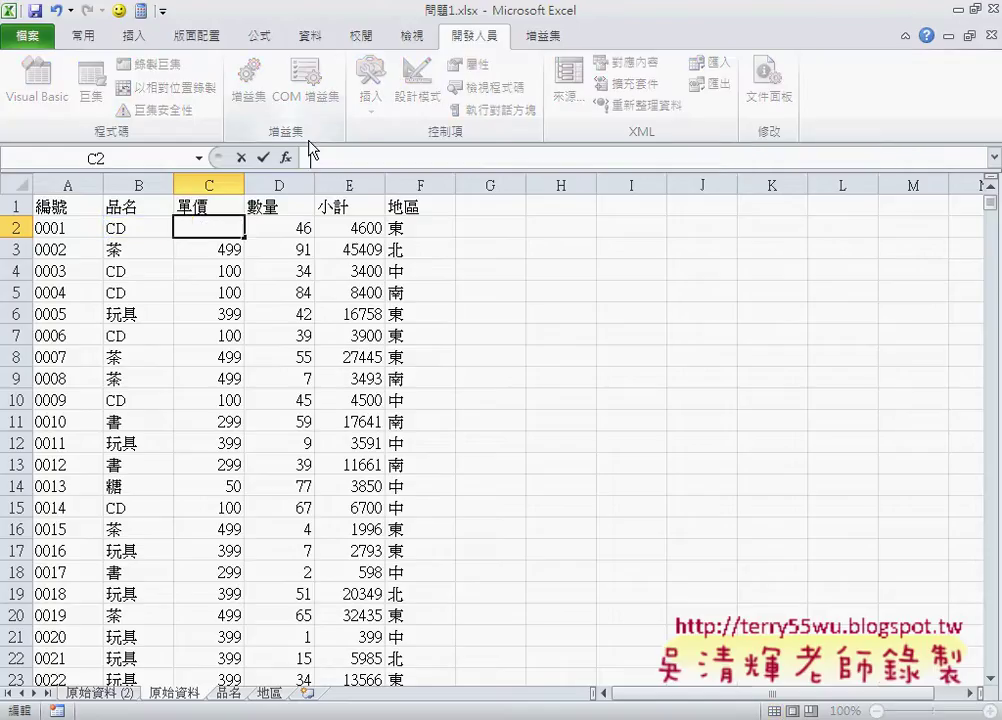
left_click(285, 157)
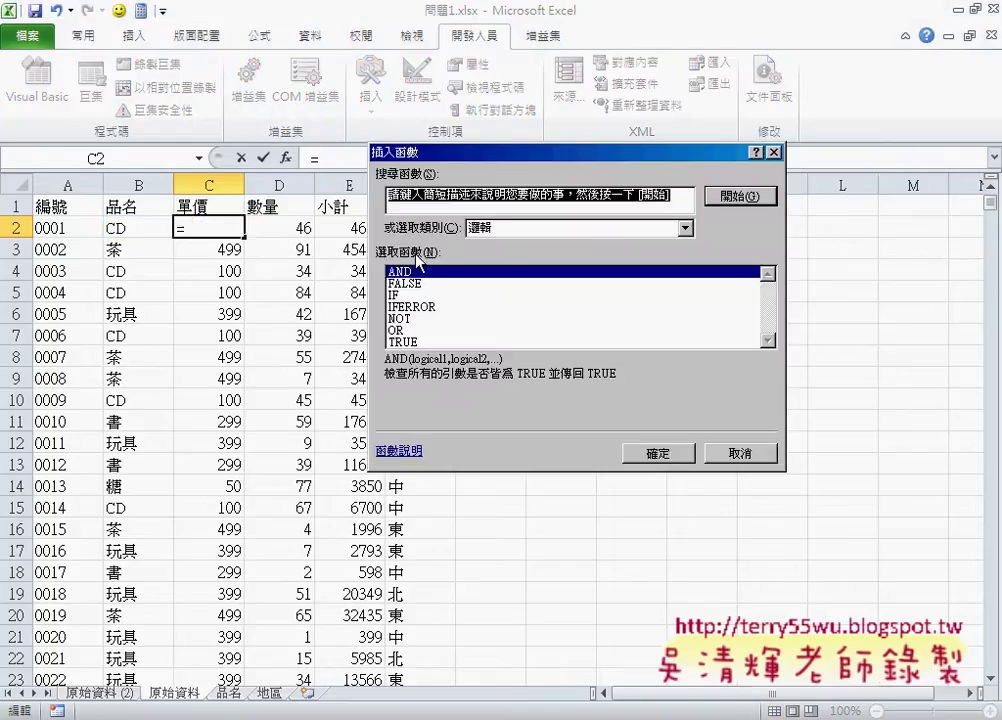
left_click(398, 295)
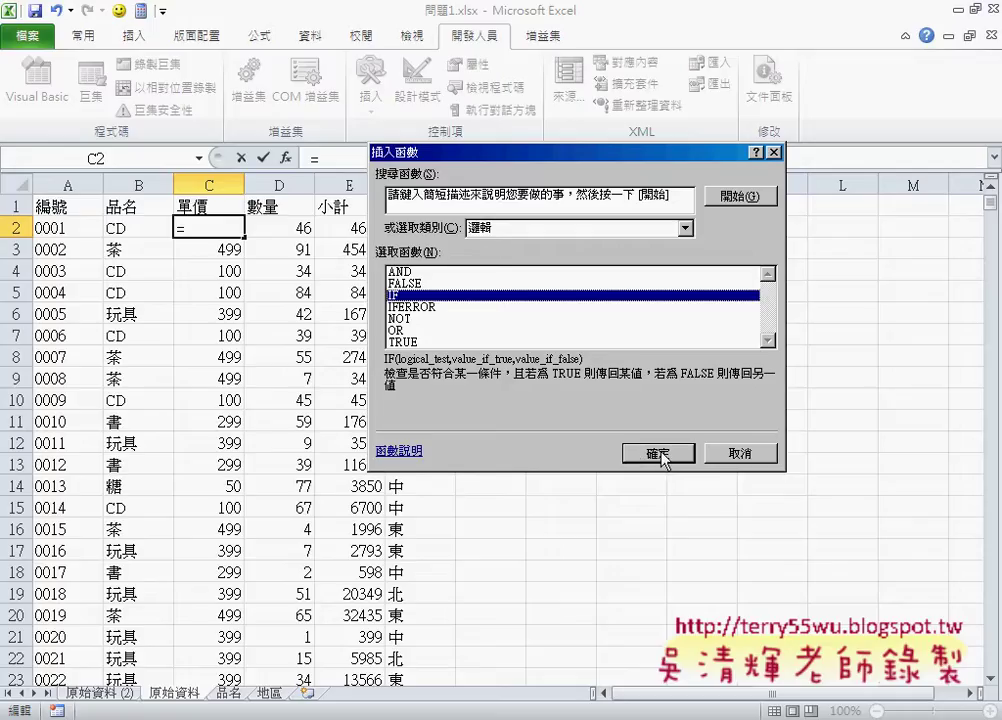
left_click(658, 452)
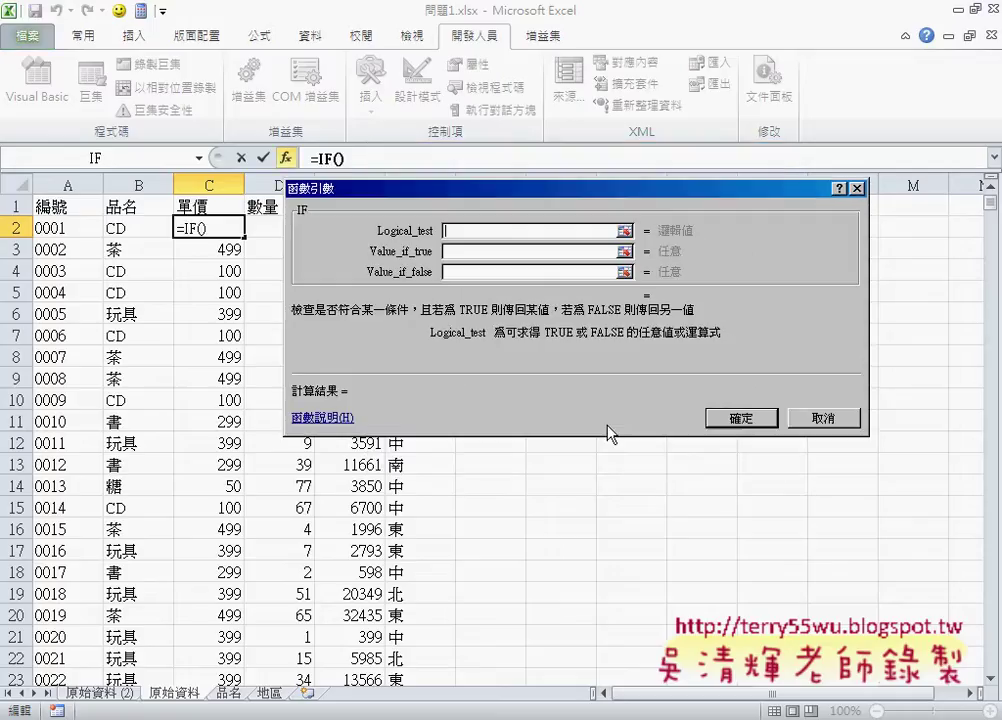
left_click(128, 227)
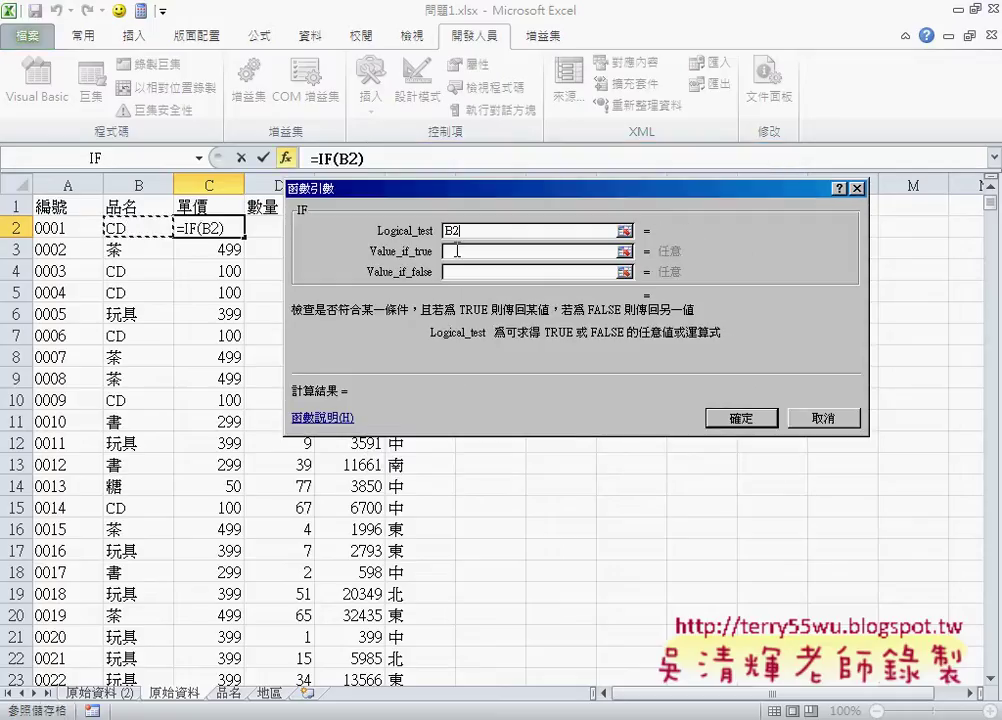
type("=\"\"")
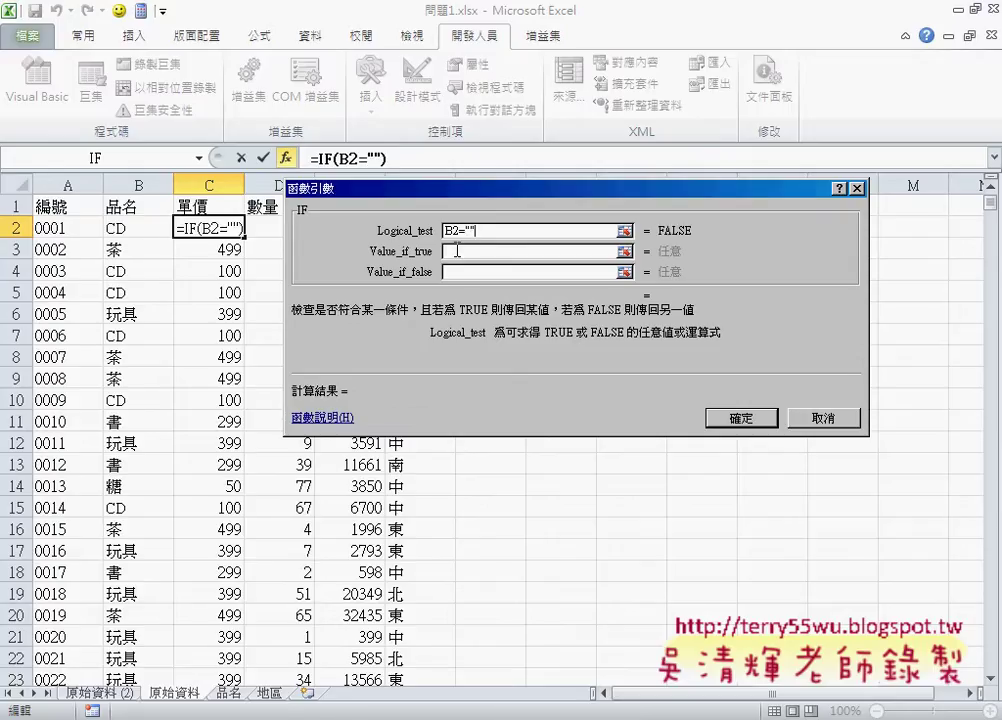
key("Left")
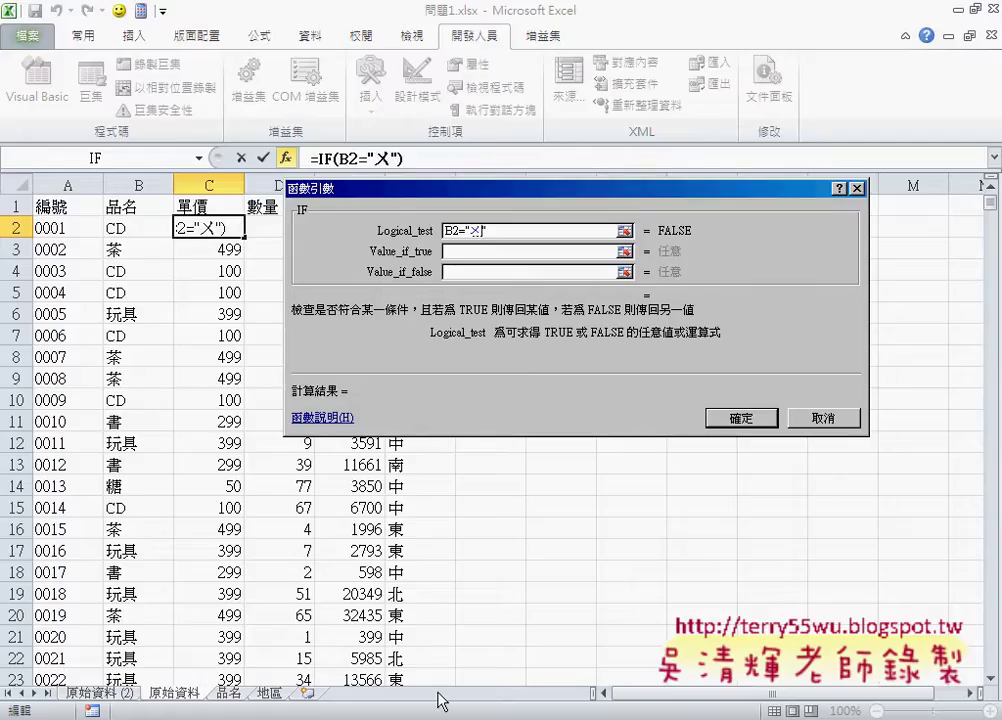
type("玩ㄐ具")
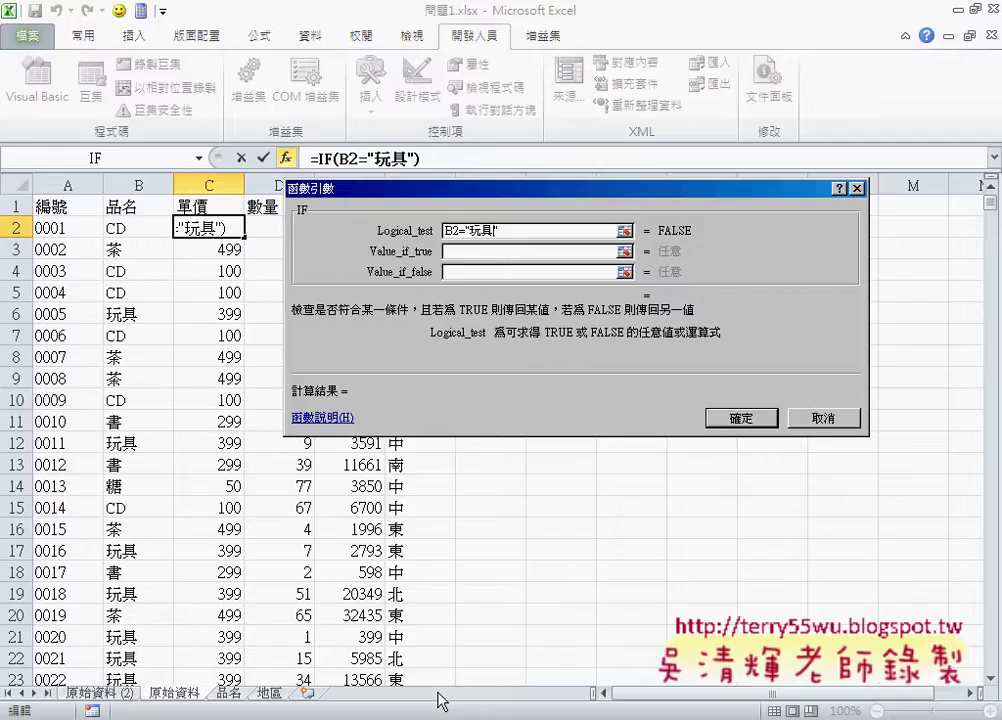
Set the IF to return 399 when true and "" when false, and confirm it
left_click(528, 251)
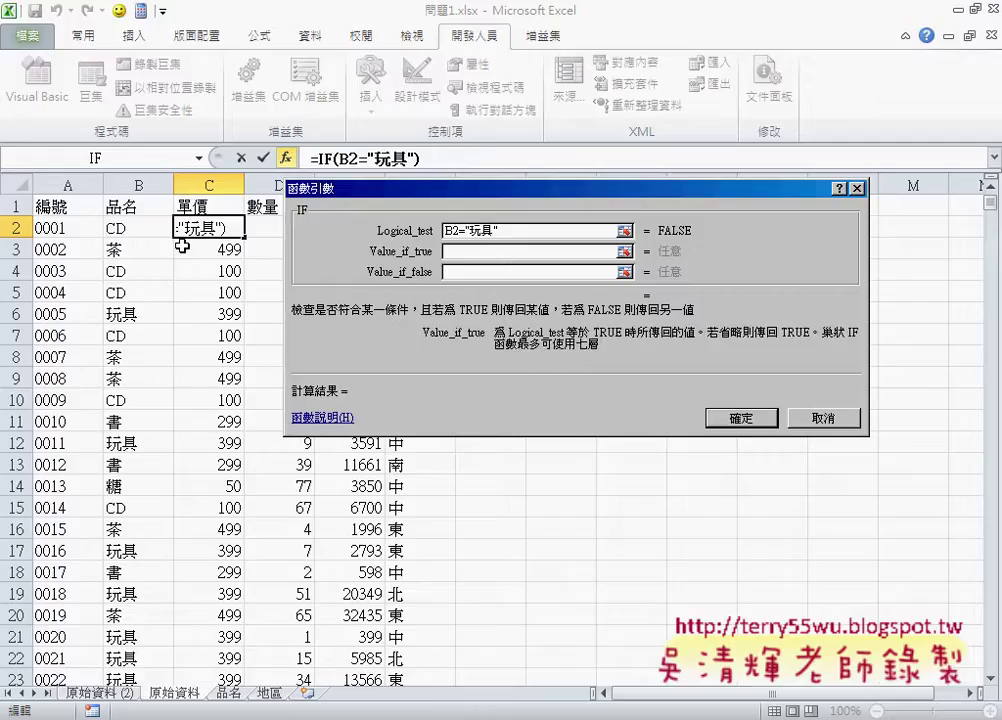
type("39")
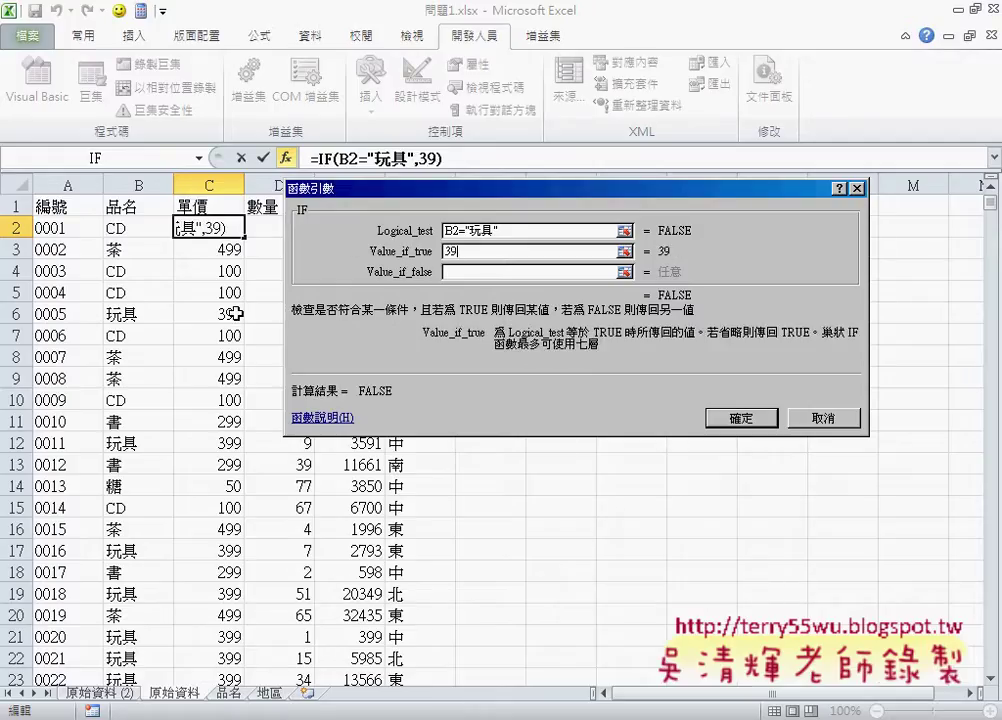
type("9")
left_click(466, 272)
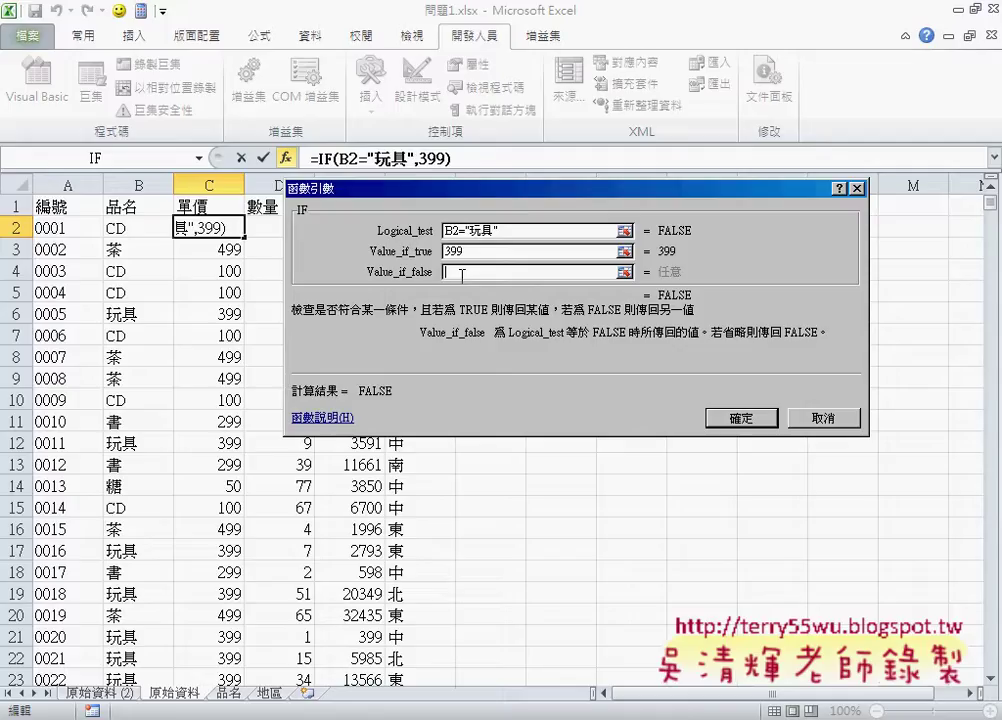
type("\"\"")
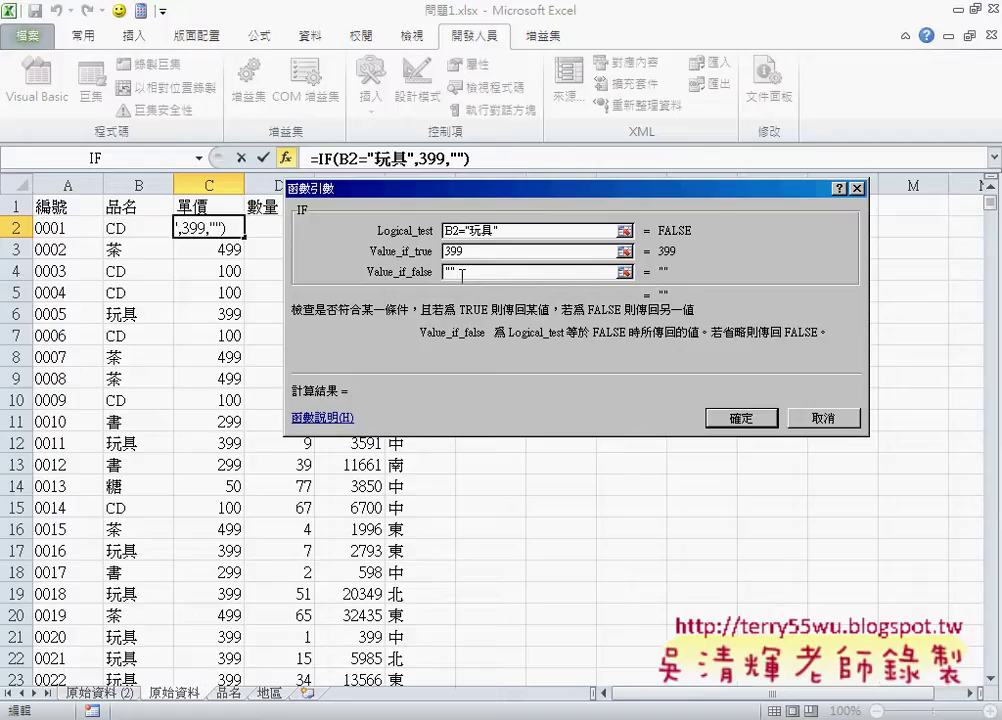
left_click(738, 418)
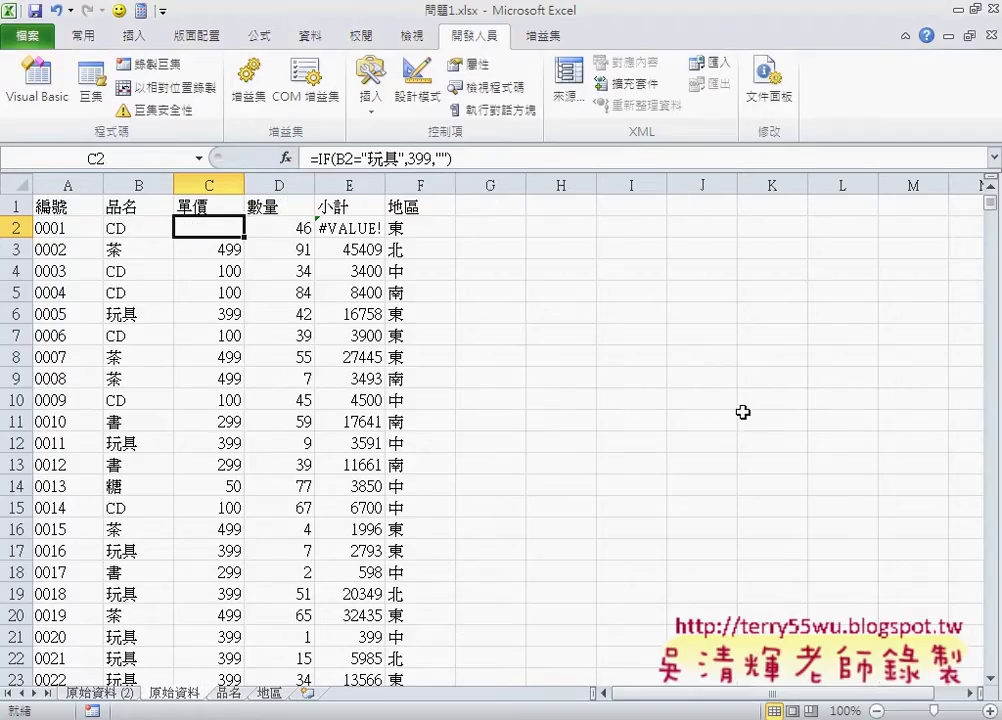
Paste the IF(B2="玩具",399,"") expression over the trailing "" to create a second level
left_click(448, 160)
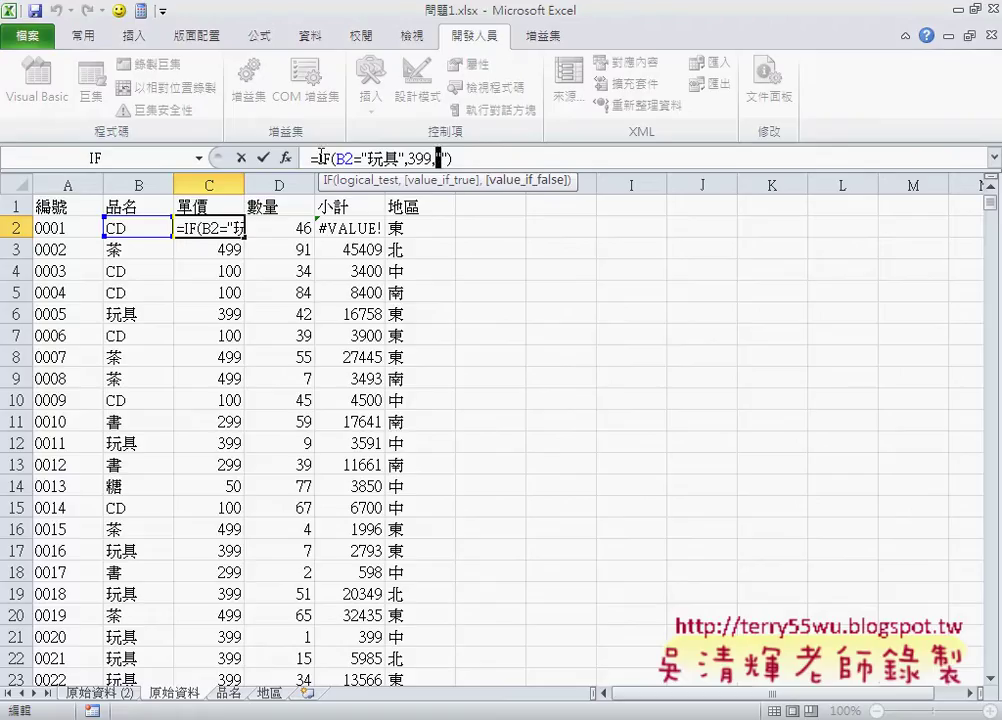
double_click(325, 158)
left_click_drag(320, 158, 472, 160)
key("ctrl+c")
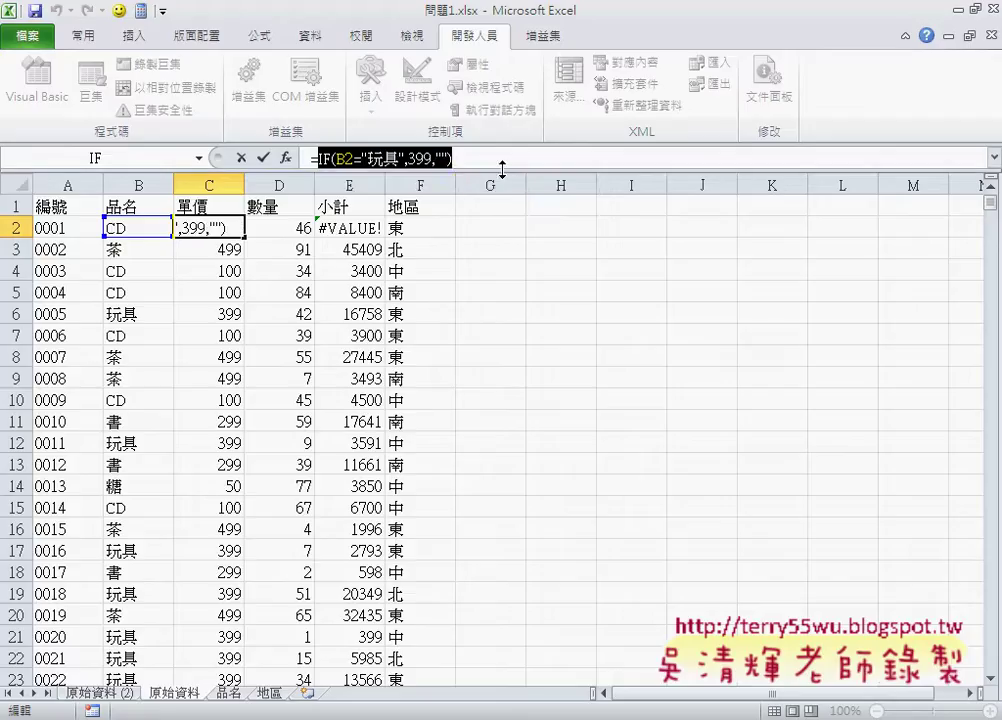
left_click(451, 158)
left_click_drag(449, 158, 436, 158)
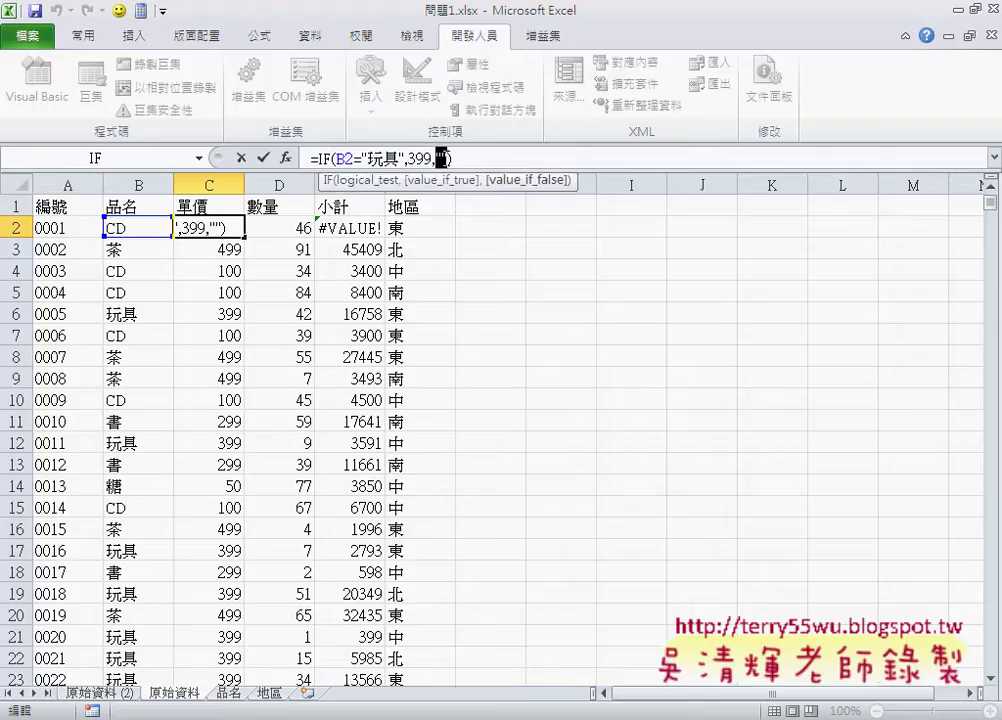
key("ctrl+v")
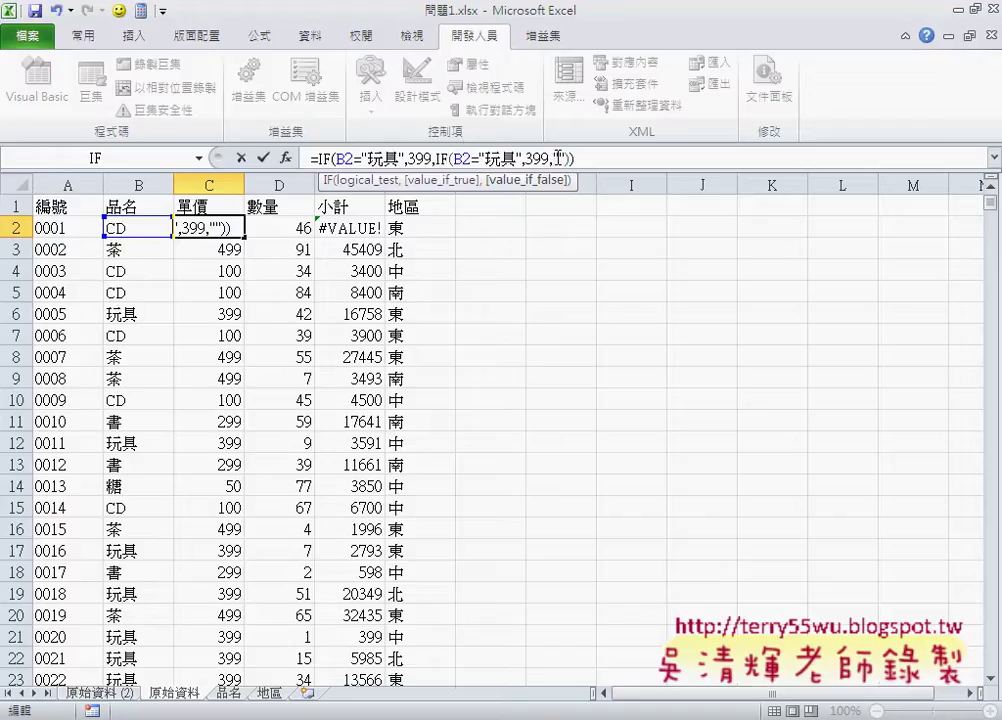
Paste the IF expression over each inner "" to reach five nested IF levels
left_click_drag(566, 158, 553, 158)
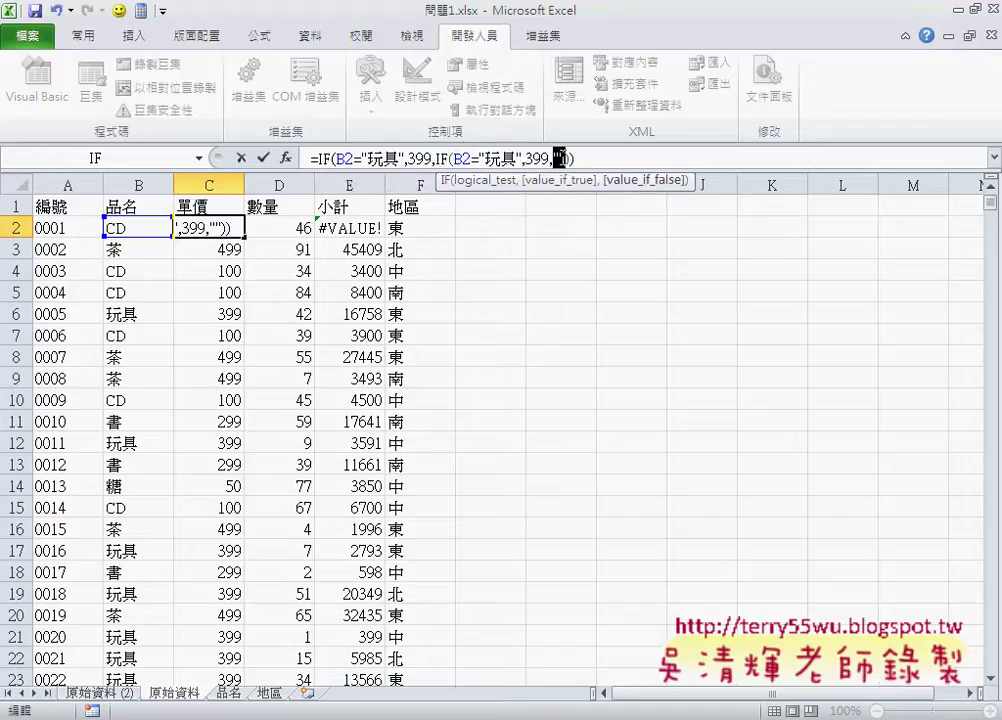
key("ctrl+v")
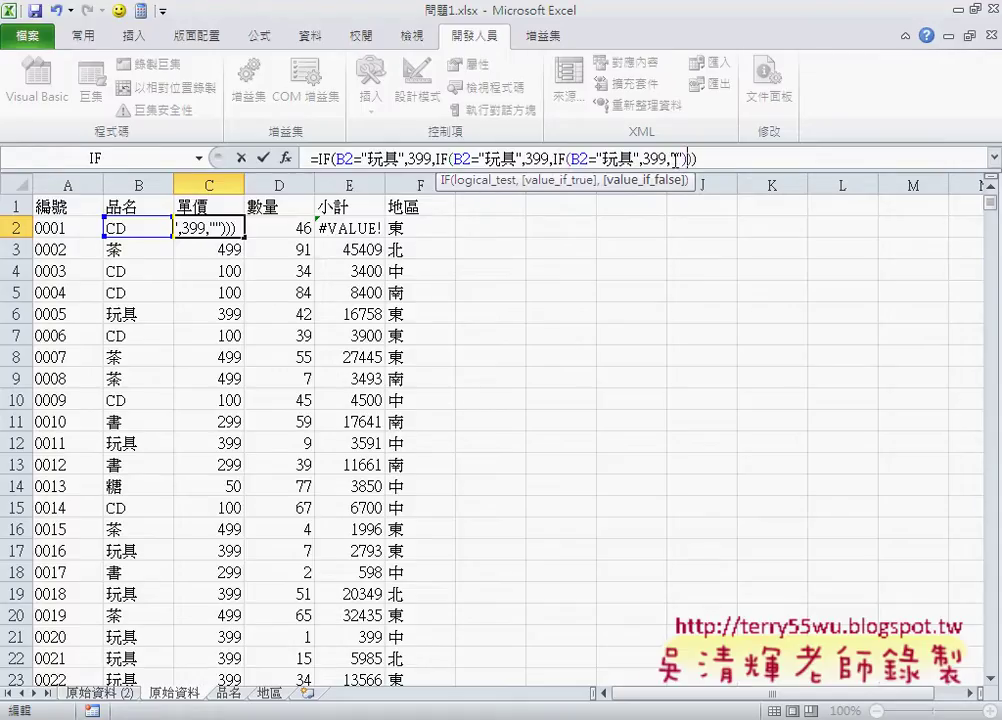
left_click_drag(683, 158, 671, 158)
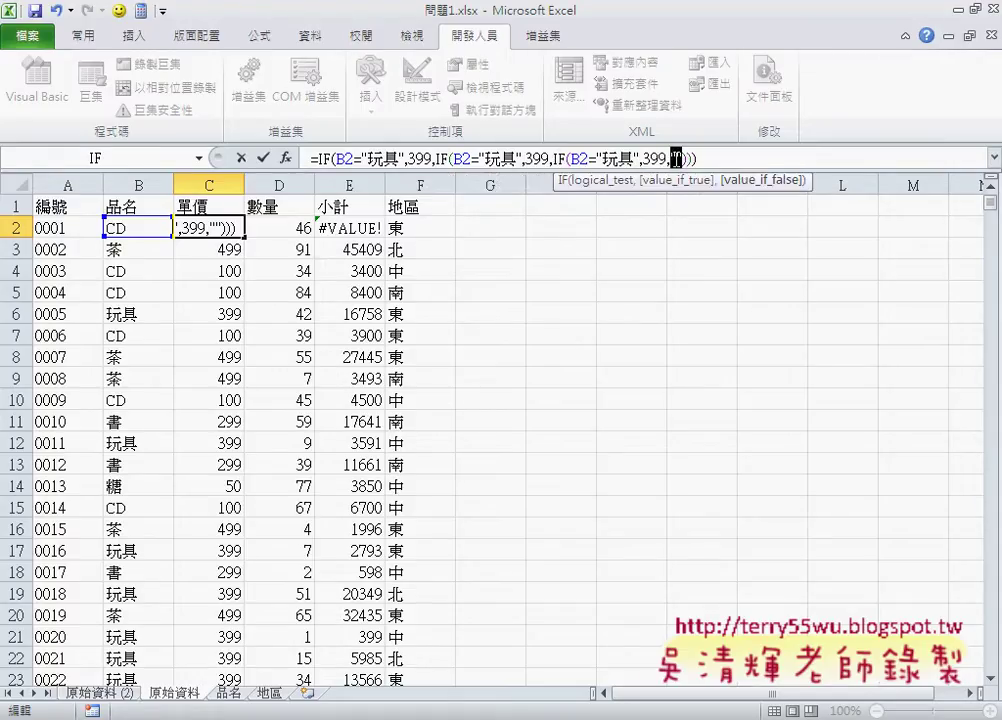
key("ctrl+v")
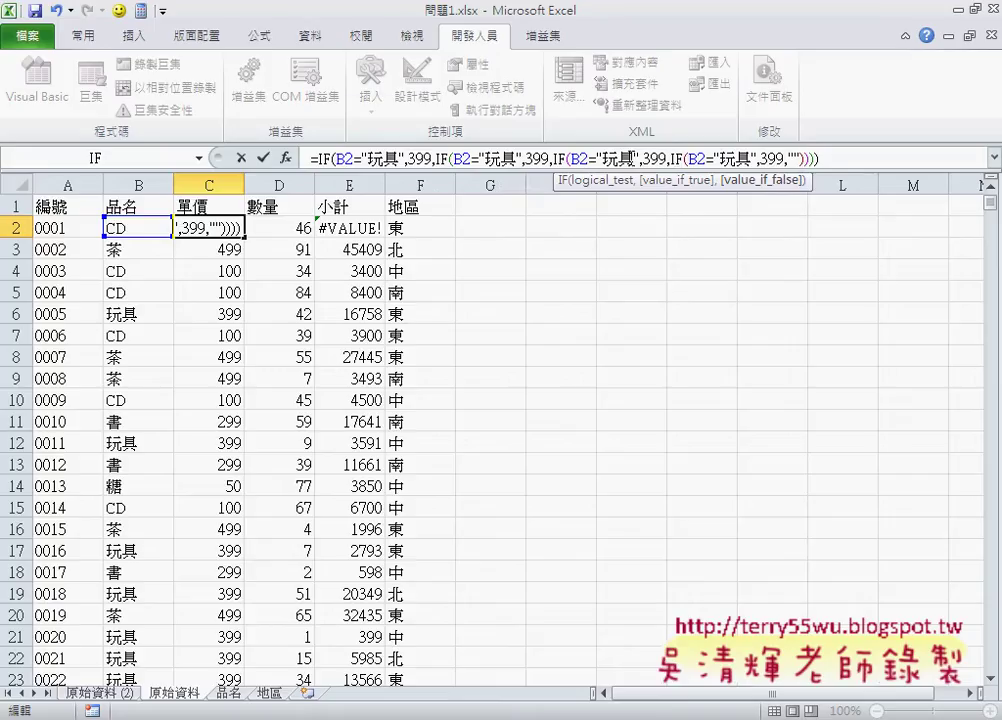
left_click_drag(787, 158, 794, 158)
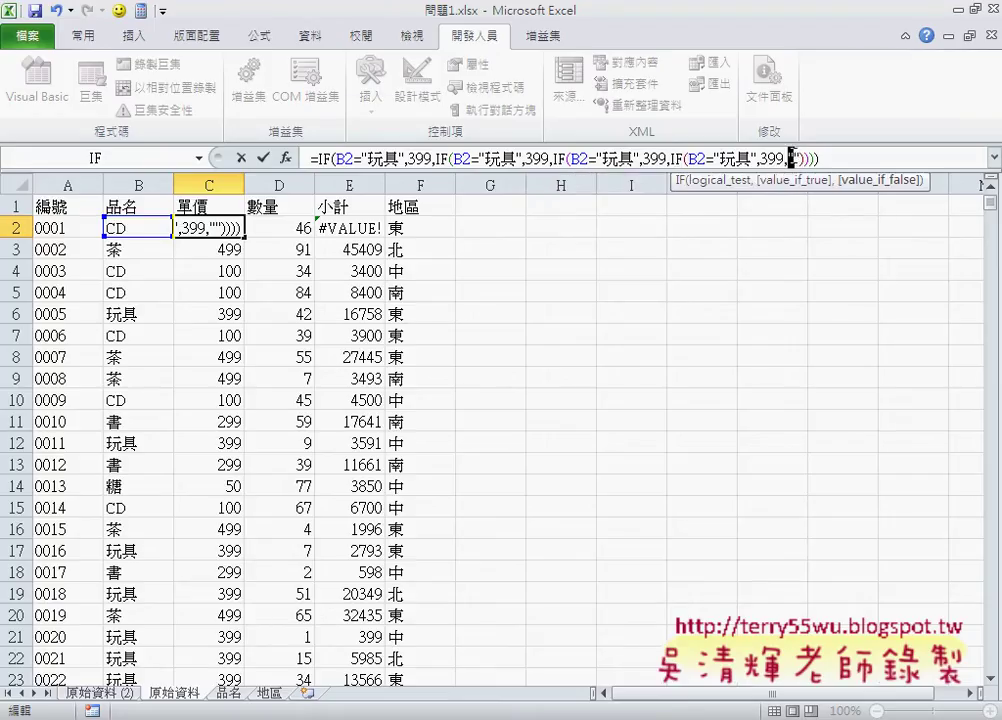
key("shift+Right")
key("ctrl+v")
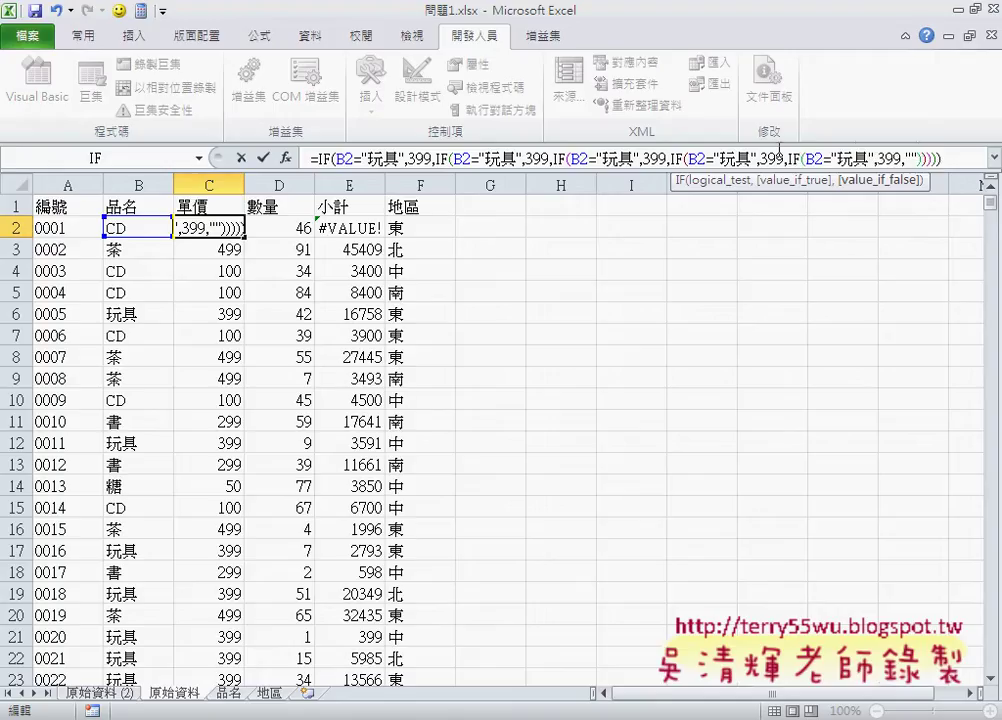
Add a closing parenthesis inside the fourth nested IF
left_click(687, 157)
type(")")
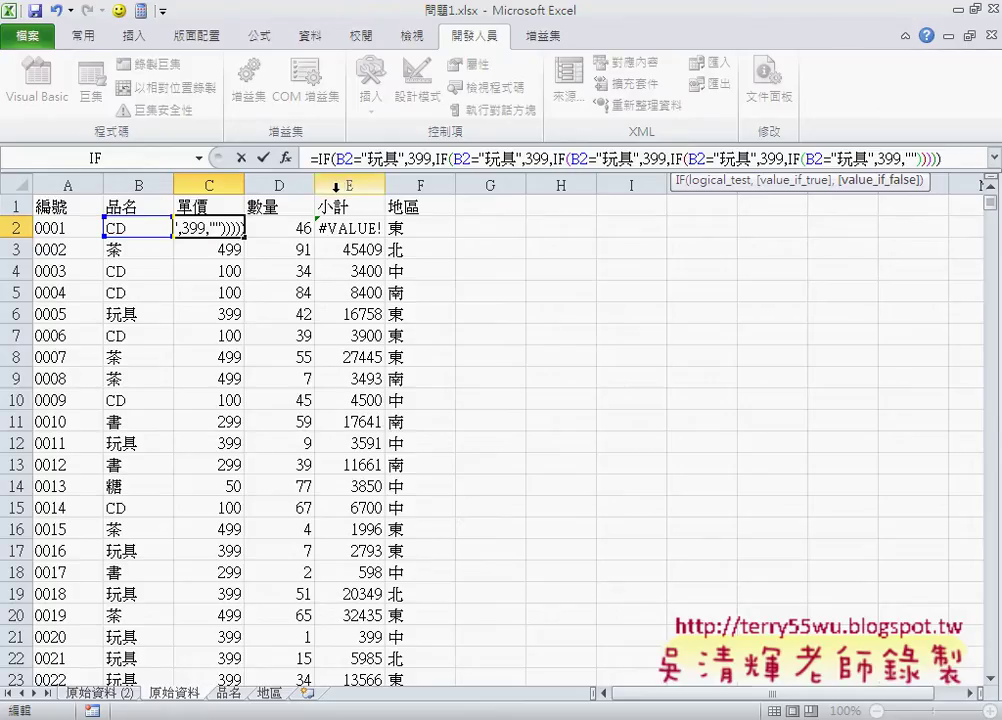
Undo to restore the five-level price formula showing 100 for CD, then check D2 and C2
left_click(239, 158)
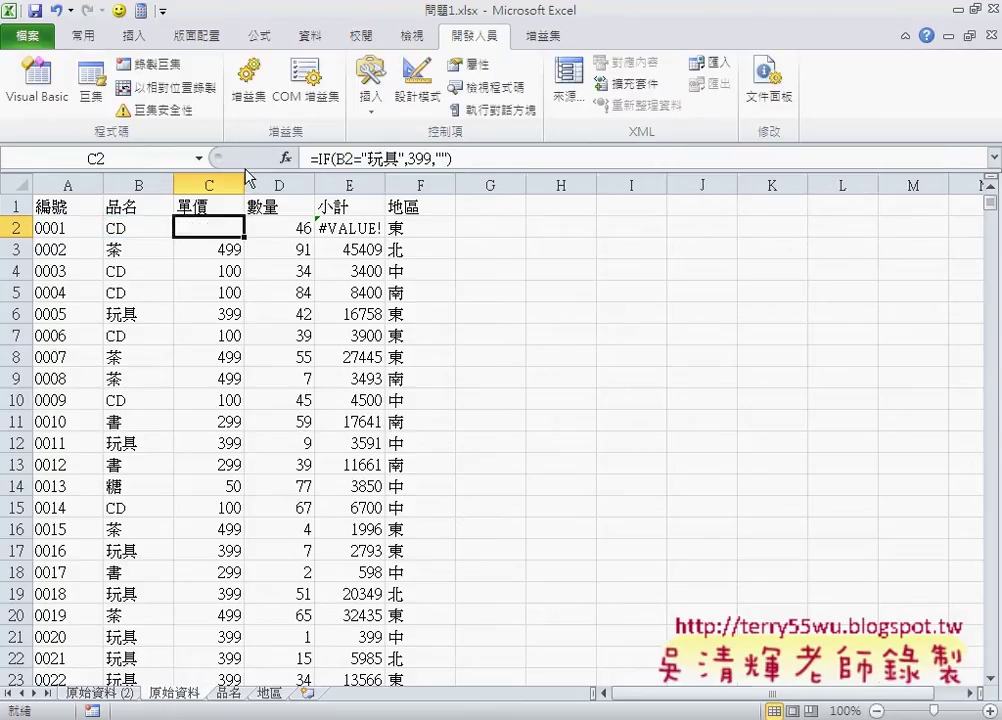
left_click(292, 244)
key("ctrl+z")
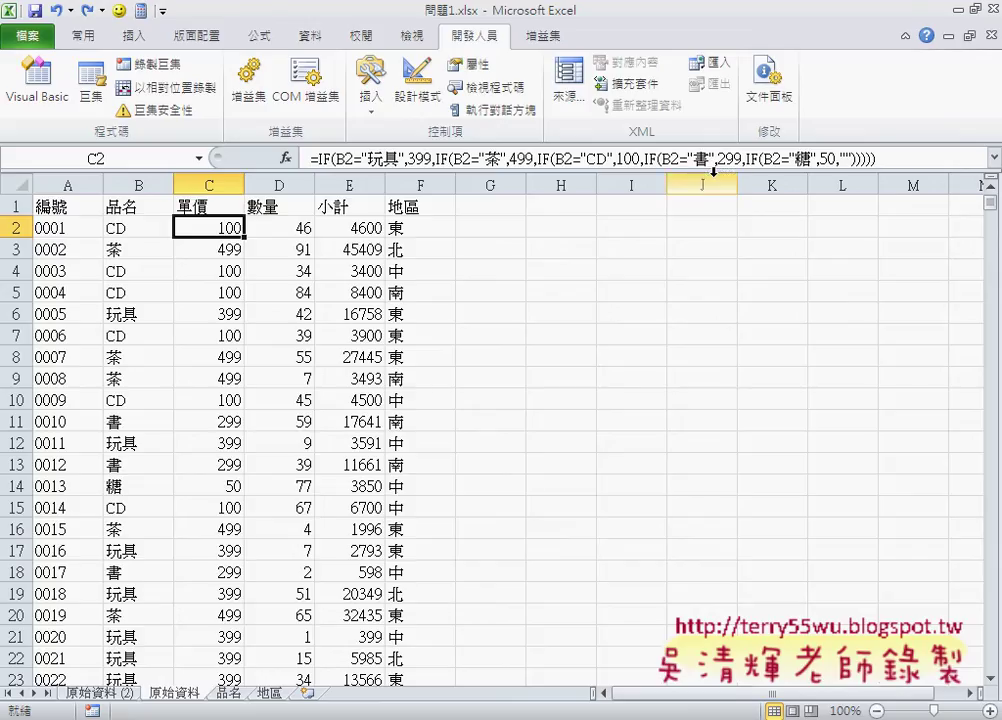
left_click(292, 230)
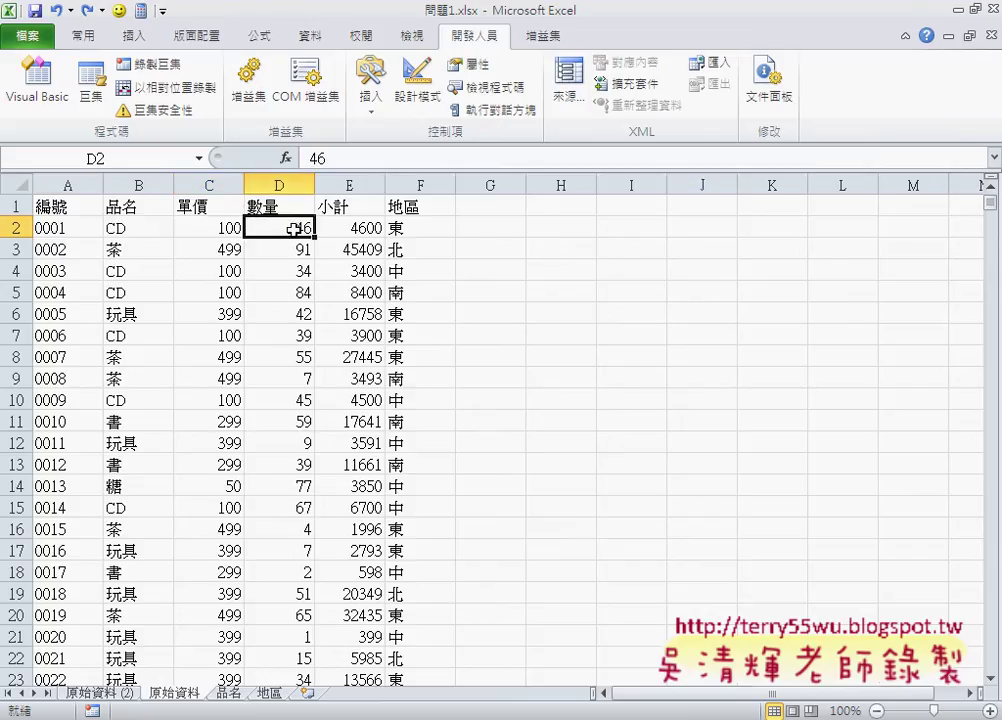
left_click(206, 230)
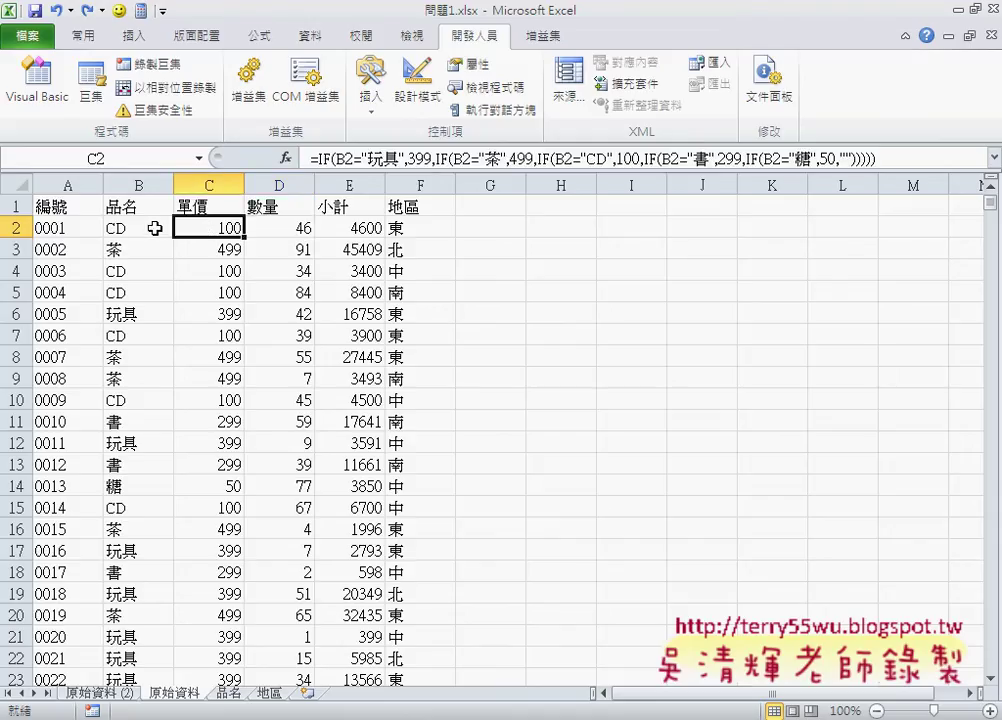